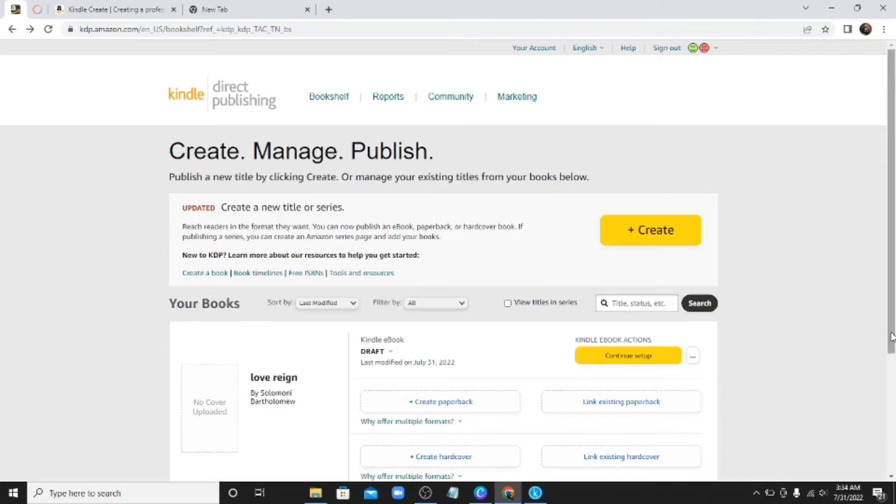
# Continue the setup of the "love reign" Kindle eBook draft from the bookshelf.
pyautogui.moveTo(893, 335)
pyautogui.mouseDown()
pyautogui.moveTo(892, 399)
pyautogui.moveTo(892, 329)
pyautogui.mouseUp()
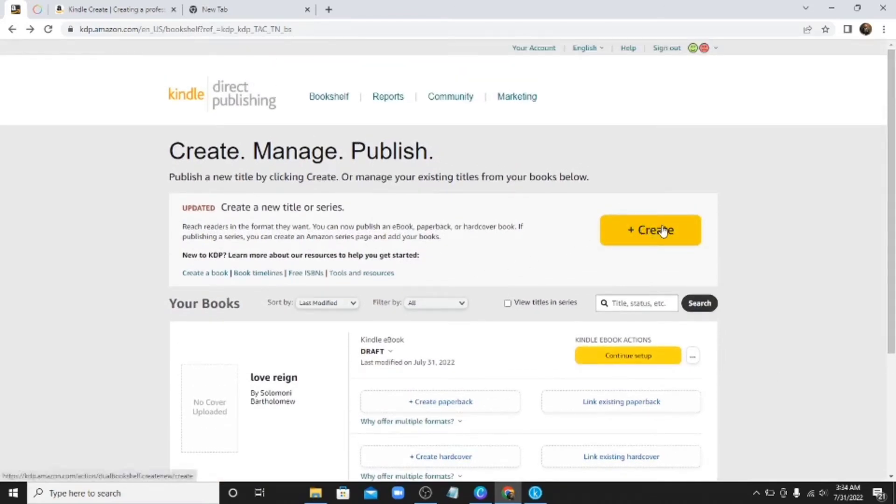
pyautogui.click(623, 357)
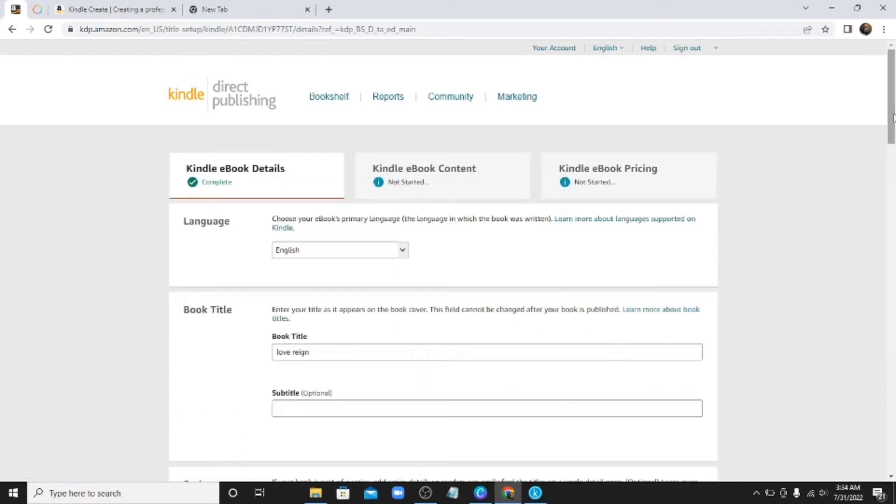
# View the options for adding the book to a new or existing series, and close them without choosing one.
pyautogui.moveTo(892, 117); pyautogui.dragTo(893, 142)
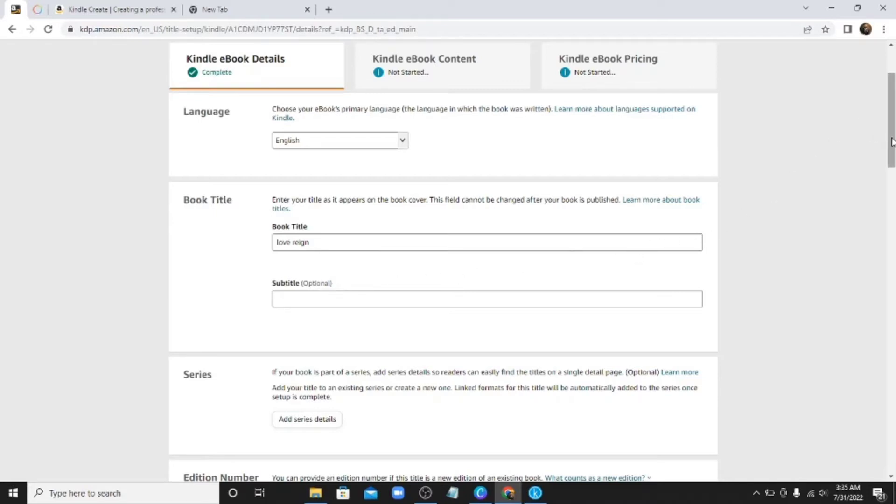
pyautogui.moveTo(892, 142); pyautogui.dragTo(892, 161)
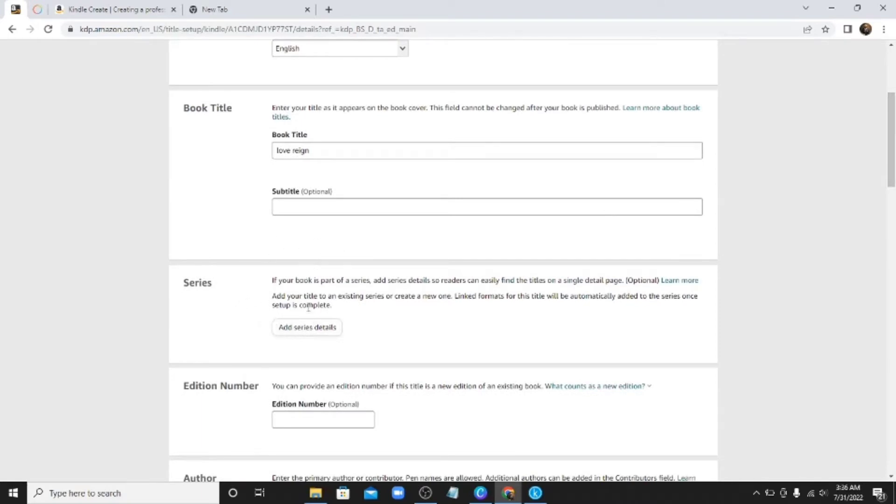
pyautogui.click(308, 332)
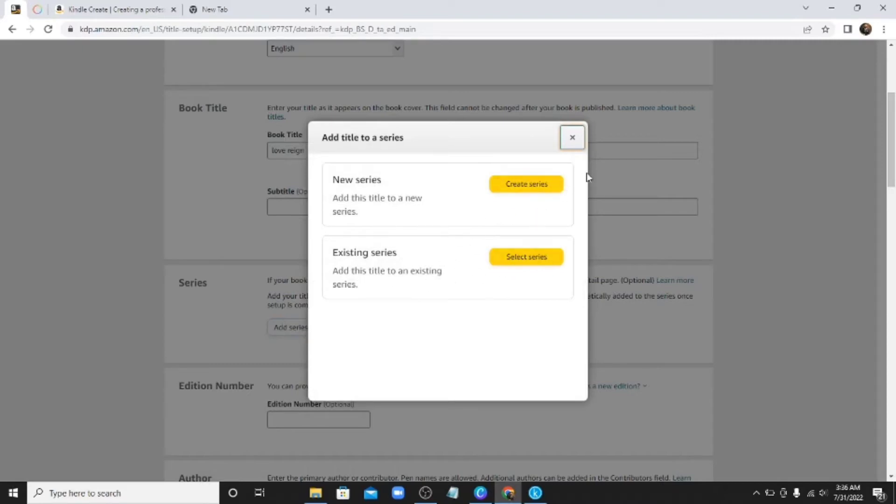
pyautogui.click(575, 140)
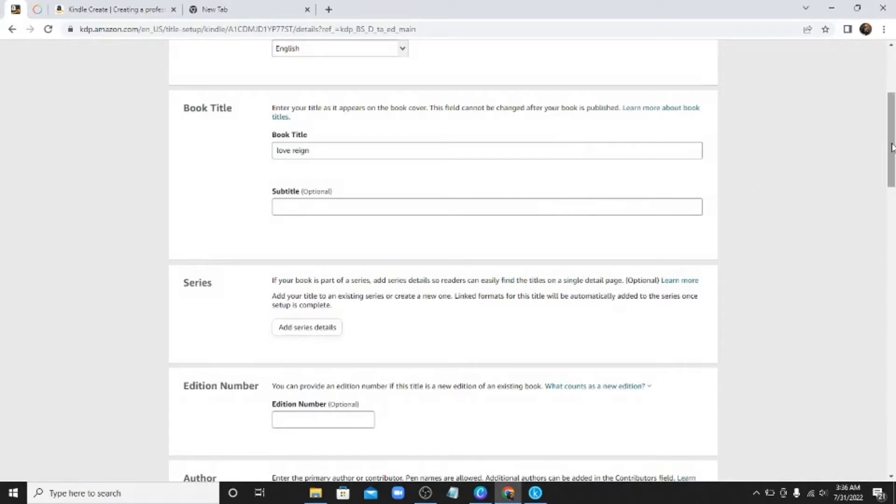
# View the formats offered for creating a new title, and return to the "love reign" eBook details.
pyautogui.scroll(5, 892, 148)
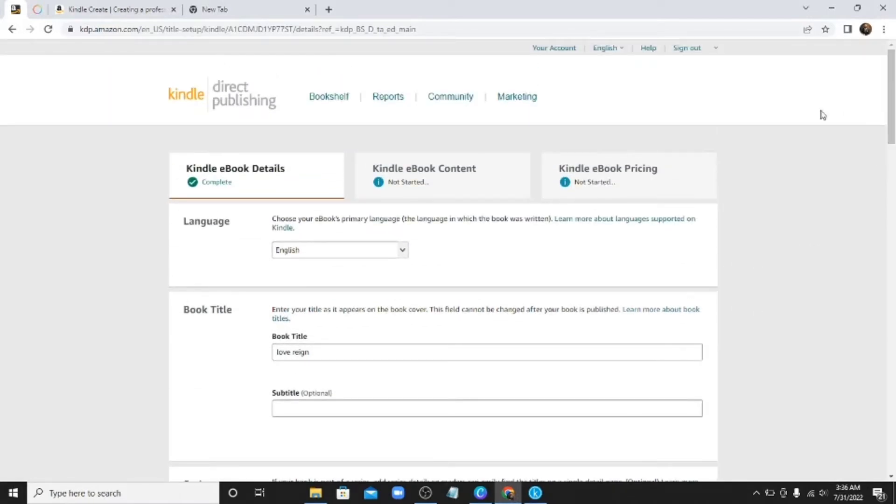
pyautogui.click(11, 30)
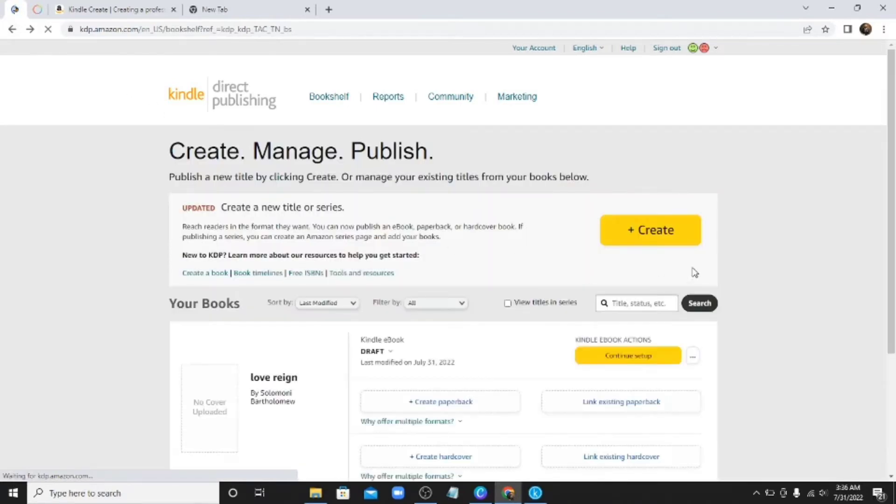
pyautogui.click(665, 231)
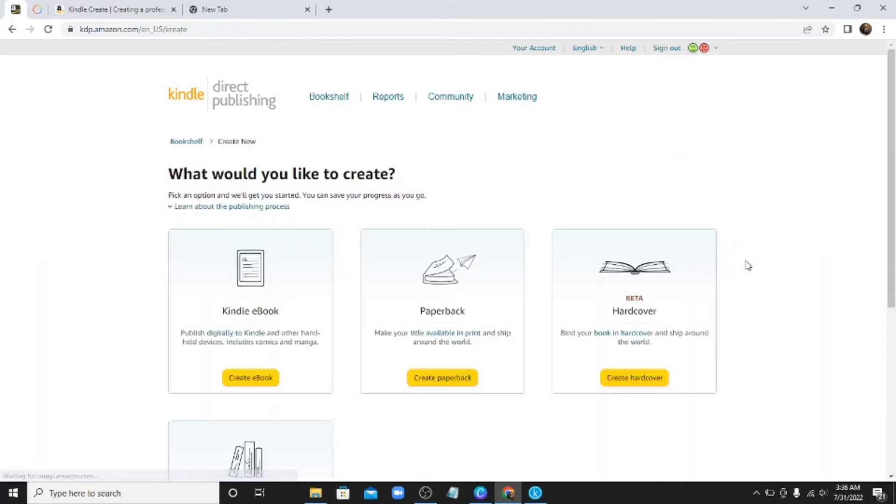
pyautogui.scroll(-3, 874, 294)
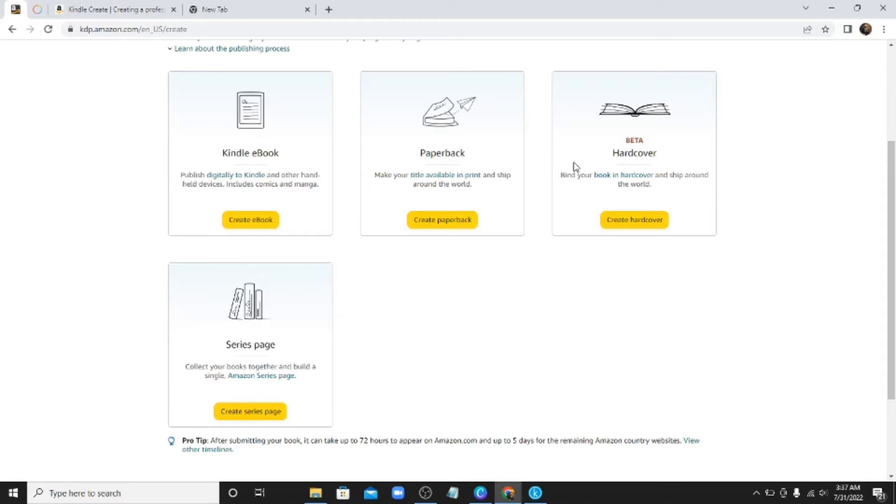
pyautogui.click(12, 30)
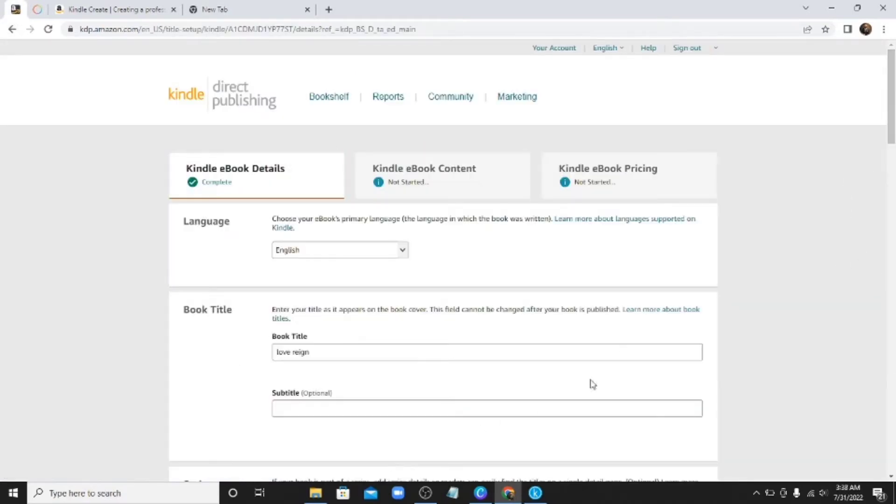
# Add three extra contributor rows to the eBook details and remove the last of them.
pyautogui.moveTo(892, 126); pyautogui.dragTo(893, 215)
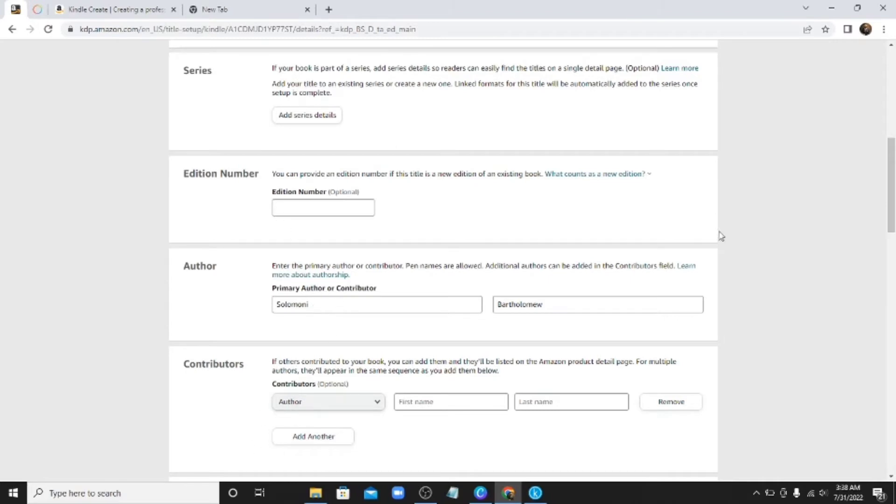
pyautogui.moveTo(892, 214); pyautogui.dragTo(891, 238)
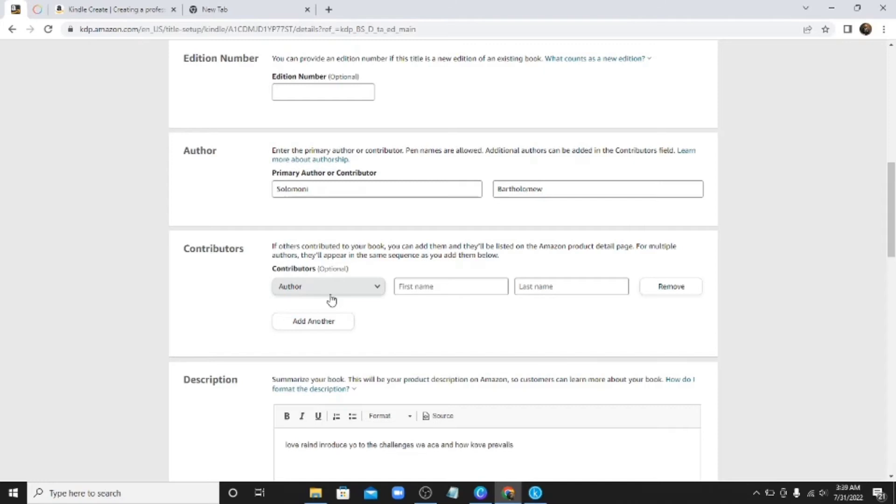
pyautogui.click(322, 328)
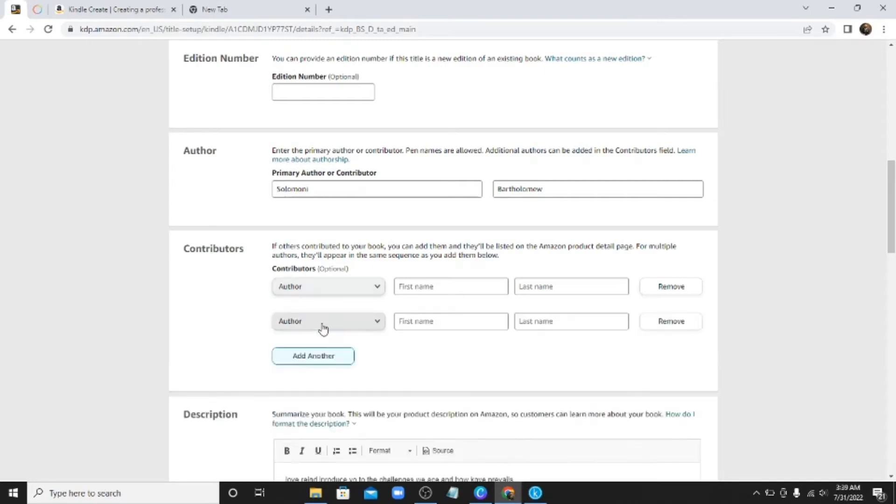
pyautogui.click(313, 358)
pyautogui.click(313, 397)
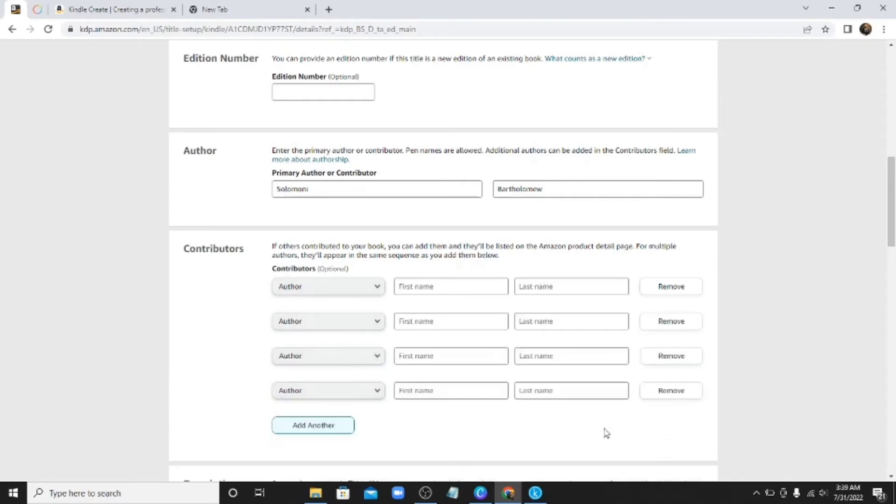
pyautogui.click(657, 395)
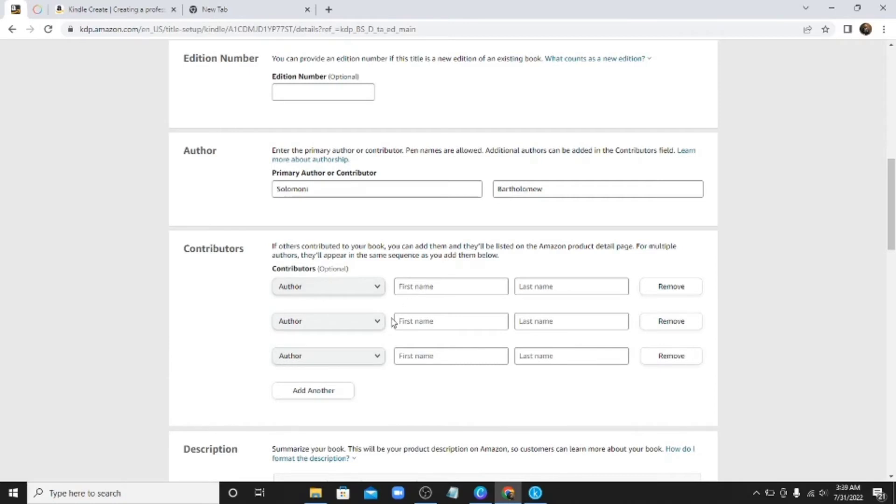
# Set the second contributor's role to Editor and the third's to Foreword, and remove both rows.
pyautogui.click(378, 326)
pyautogui.click(307, 336)
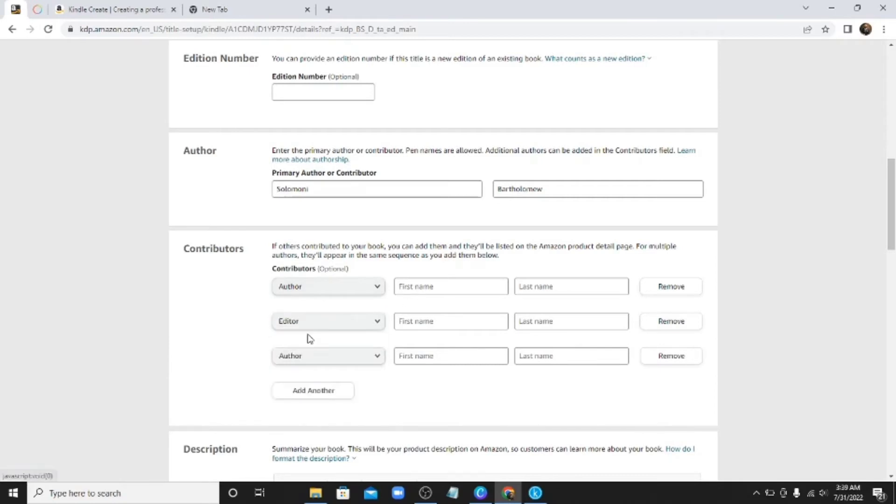
pyautogui.click(378, 361)
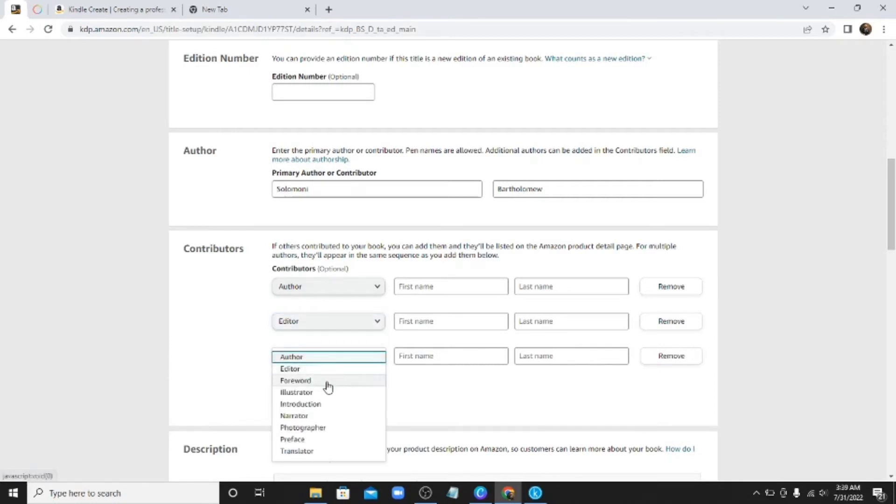
pyautogui.click(328, 382)
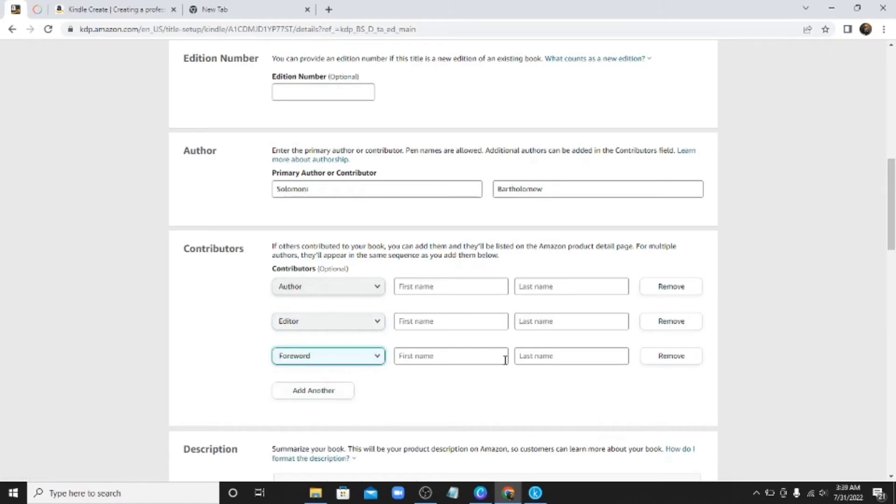
pyautogui.click(651, 357)
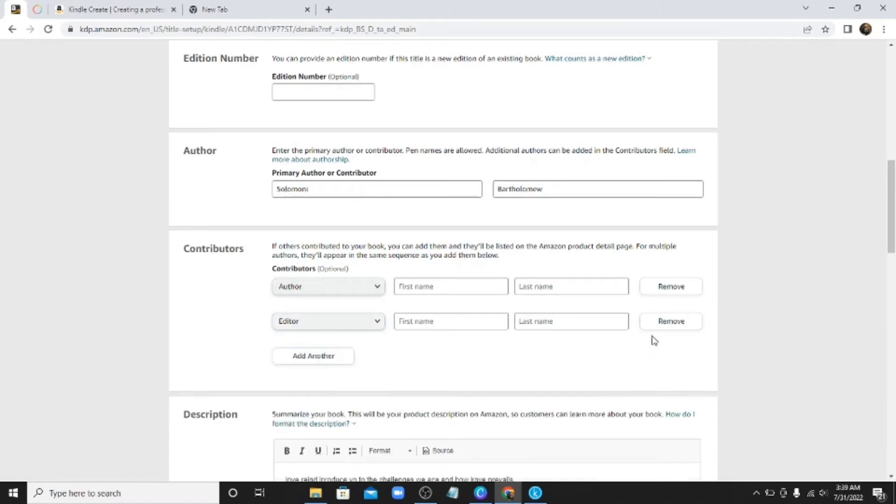
pyautogui.click(657, 326)
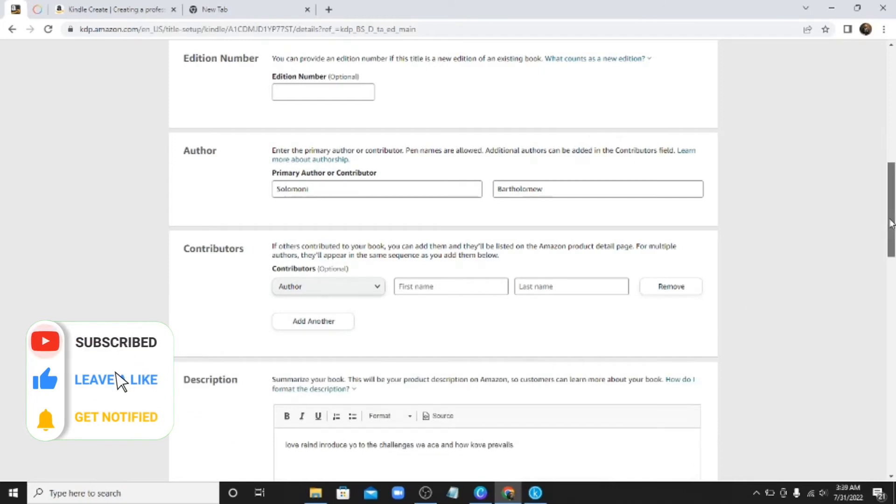
# Insert the text "ufhbjnyftvi" after "reind" in the book description.
pyautogui.moveTo(891, 225); pyautogui.dragTo(892, 268)
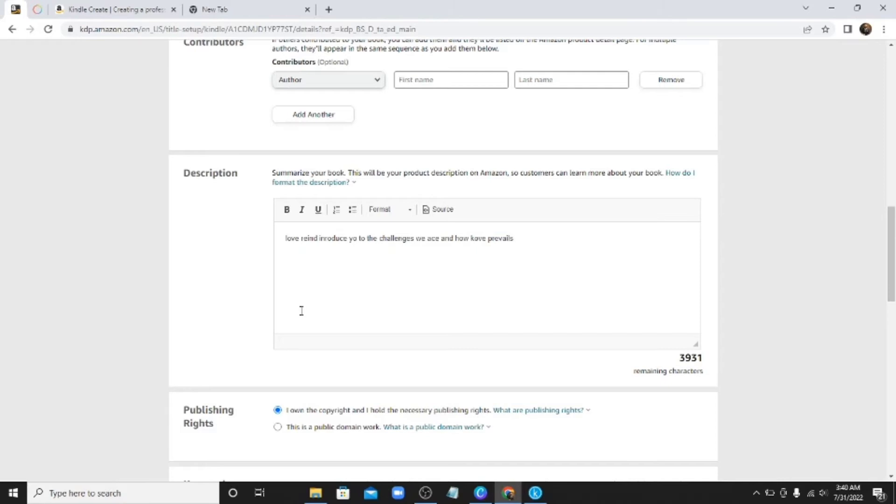
pyautogui.click(318, 259)
pyautogui.write('ufhbjnyftvi')
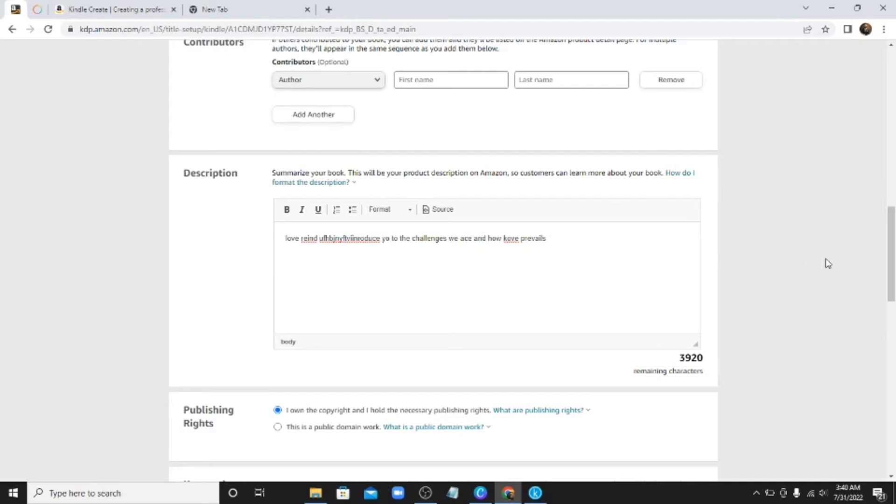
# Browse the Fiction subcategories in the eBook's category selection and close it without saving.
pyautogui.moveTo(892, 260); pyautogui.dragTo(892, 283)
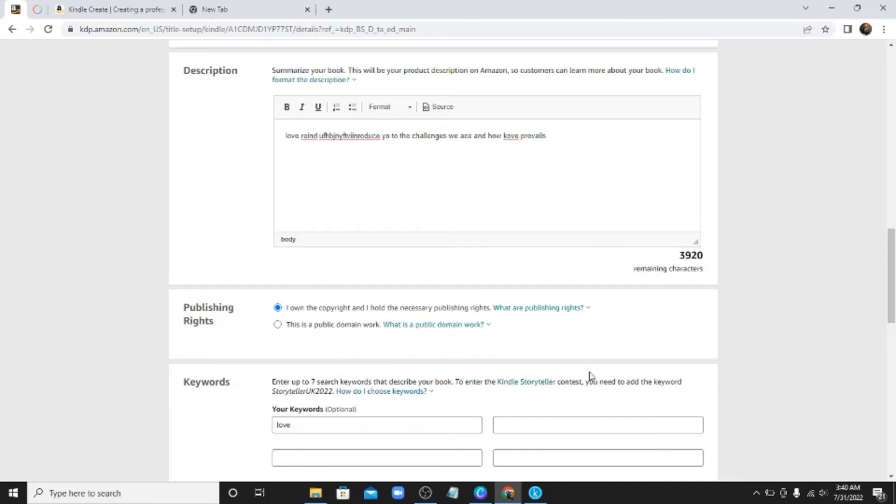
pyautogui.moveTo(893, 315); pyautogui.dragTo(891, 369)
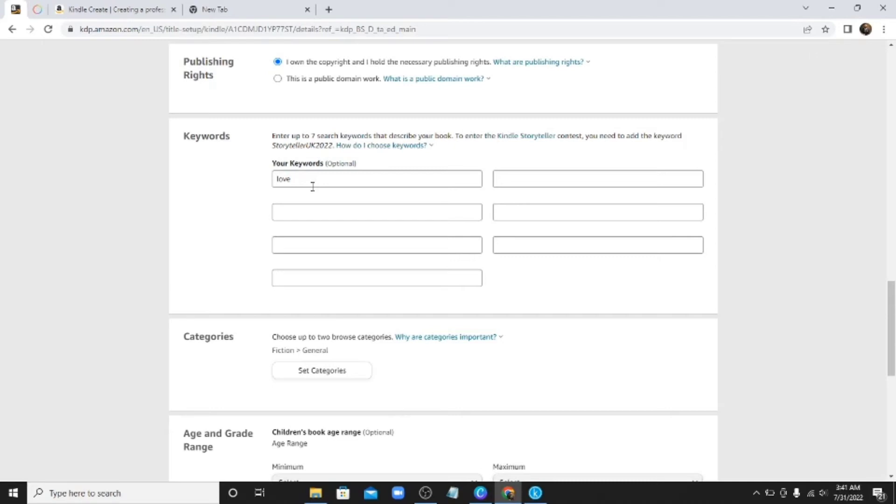
pyautogui.moveTo(890, 315); pyautogui.dragTo(892, 342)
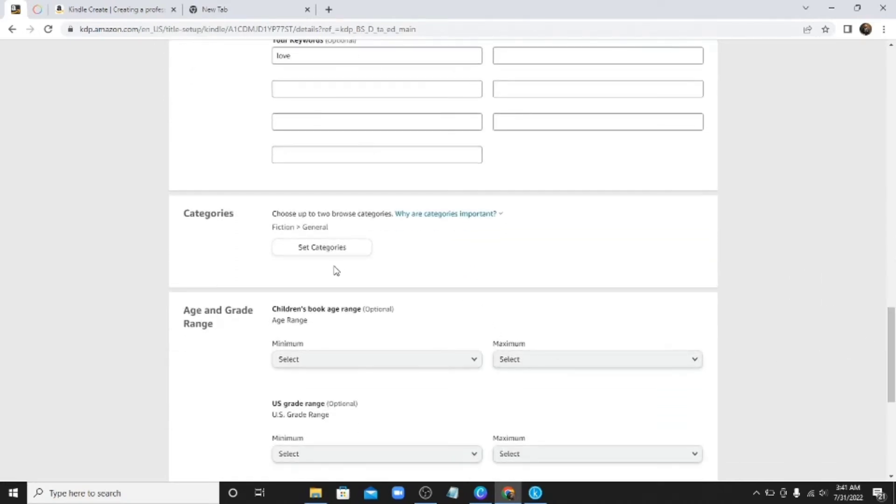
pyautogui.click(322, 253)
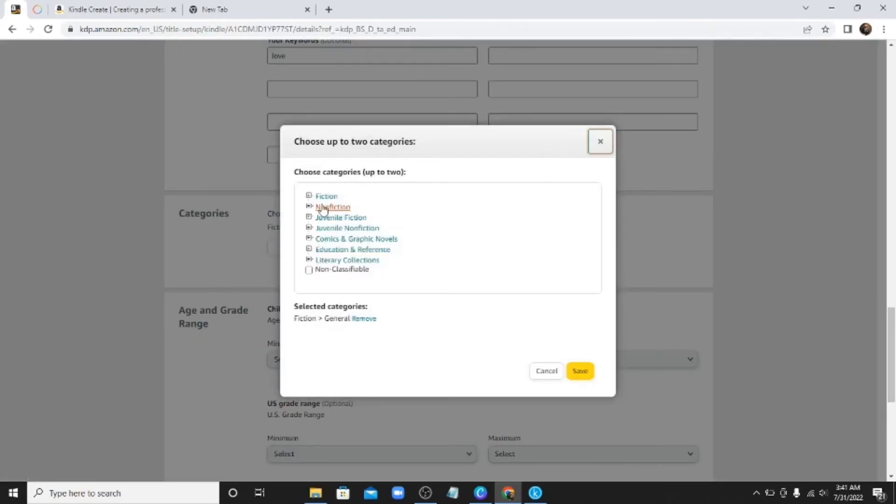
pyautogui.click(321, 198)
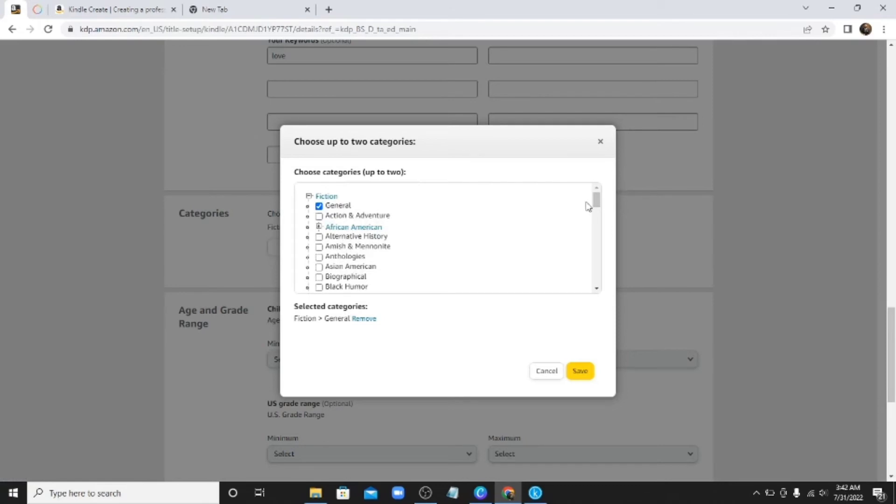
pyautogui.moveTo(596, 199)
pyautogui.mouseDown()
pyautogui.moveTo(596, 285)
pyautogui.moveTo(603, 201)
pyautogui.mouseUp()
pyautogui.click(601, 140)
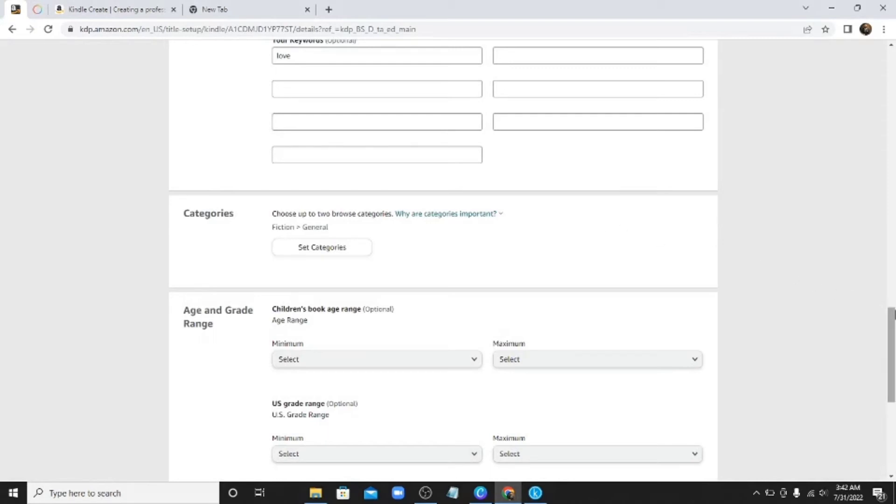
# Save the eBook details with immediate release selected and continue to the eBook content.
pyautogui.moveTo(892, 321); pyautogui.dragTo(884, 342)
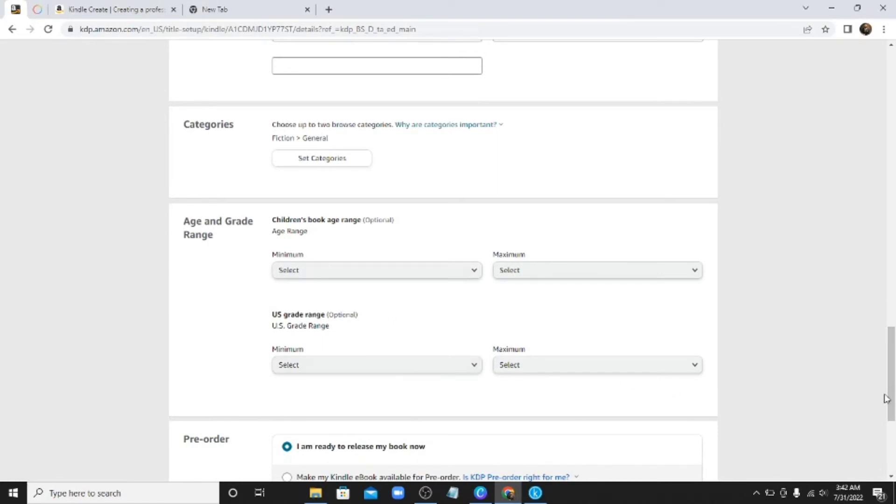
pyautogui.scroll(-1, 891, 400)
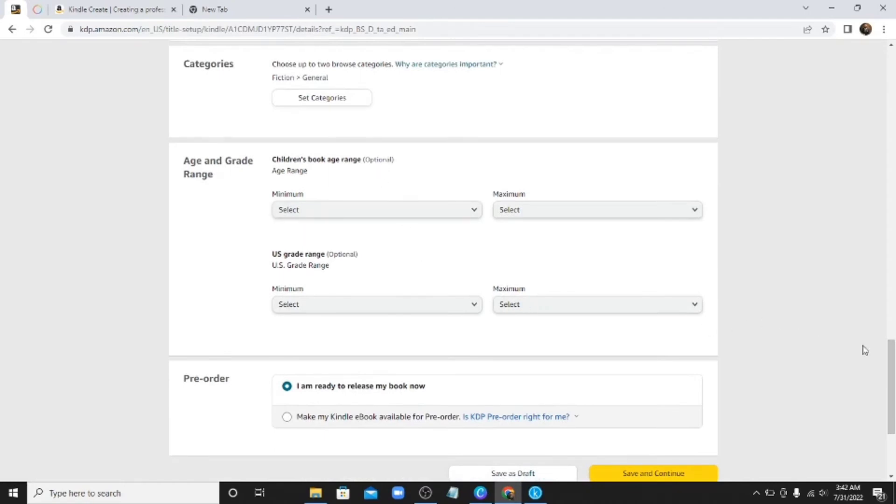
pyautogui.scroll(-2, 891, 372)
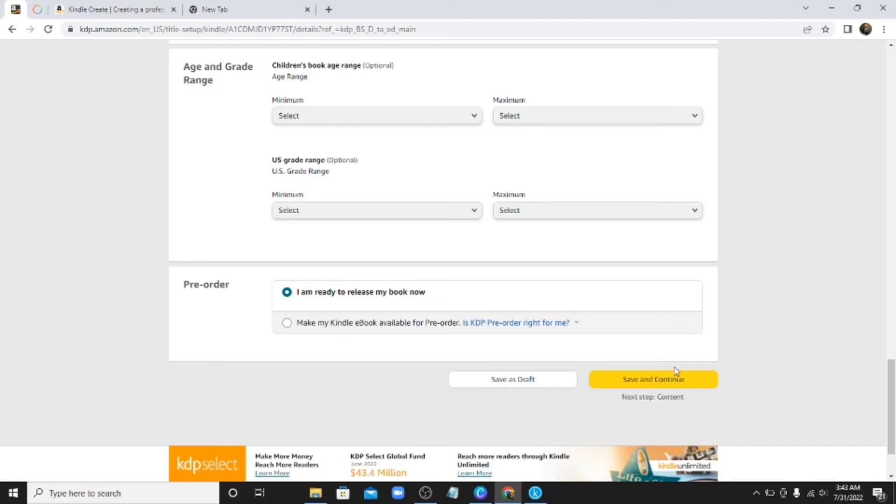
pyautogui.click(663, 380)
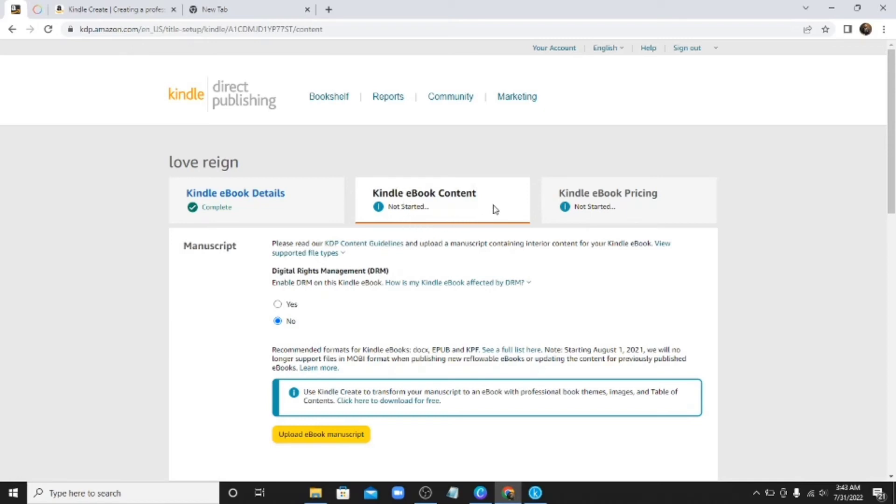
# Read the explanation of how Digital Rights Management affects the Kindle eBook.
pyautogui.moveTo(891, 166); pyautogui.dragTo(893, 202)
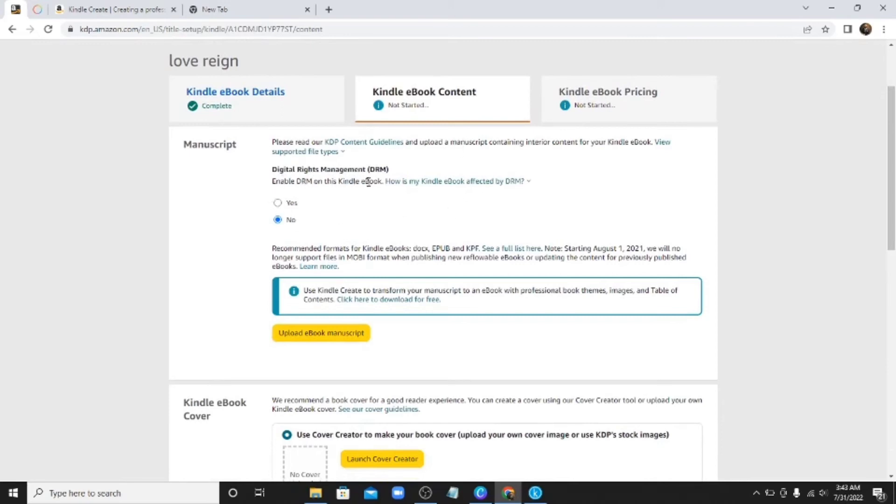
pyautogui.moveTo(387, 181)
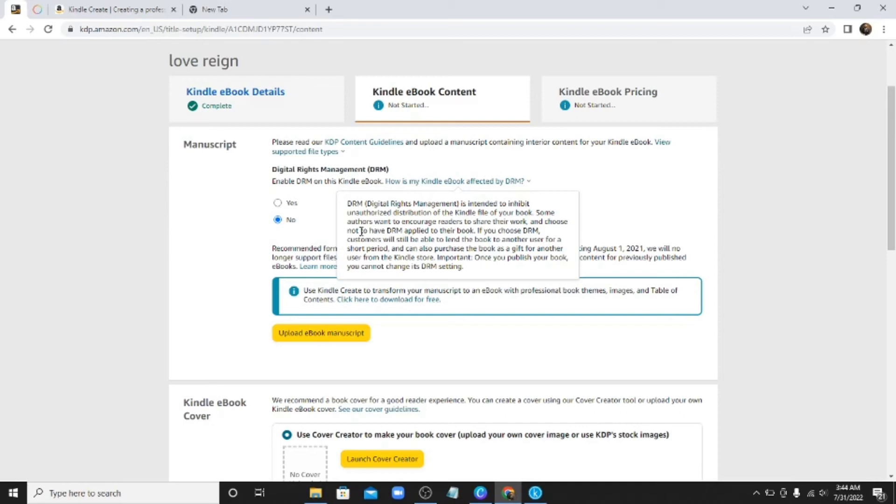
# Close the DRM explanation and review the manuscript upload, eBook cover and preview sections of the content page.
pyautogui.click(81, 236)
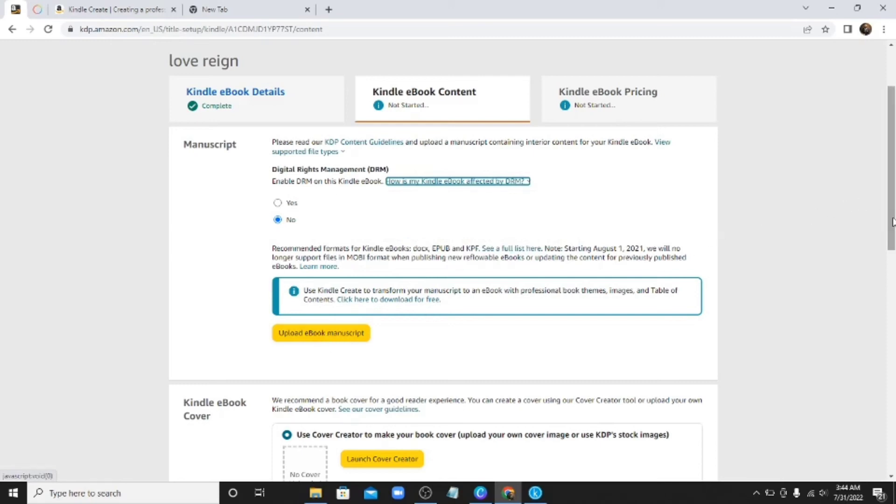
pyautogui.moveTo(893, 222); pyautogui.dragTo(893, 290)
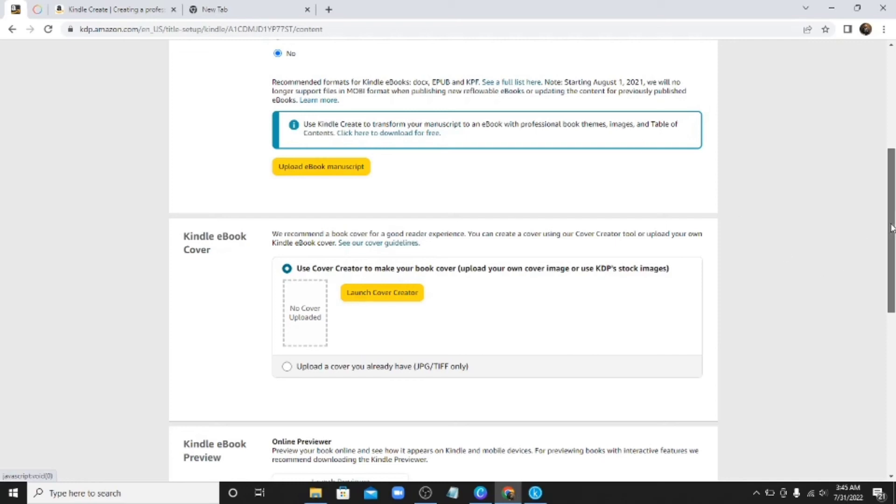
pyautogui.scroll(-2, 891, 227)
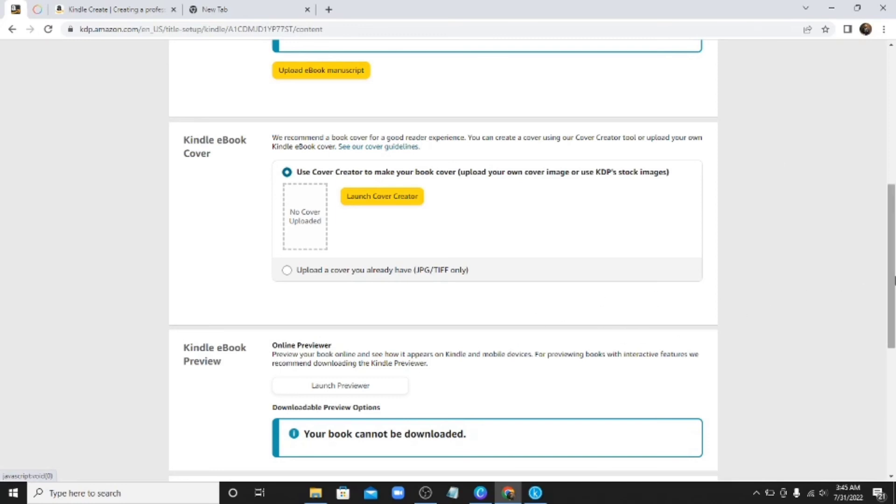
pyautogui.moveTo(894, 280); pyautogui.dragTo(893, 327)
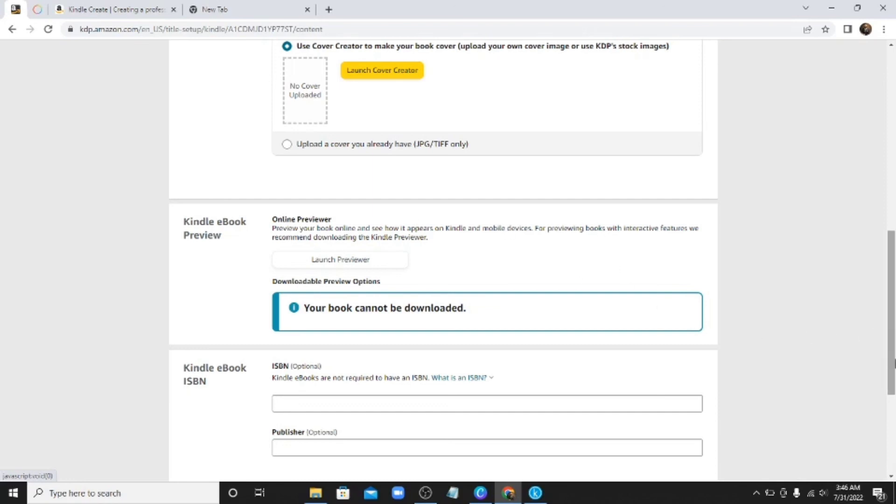
# Read the explanation of what an ISBN is in the Kindle eBook ISBN section, close it and return to the page's beginning.
pyautogui.moveTo(895, 365); pyautogui.dragTo(884, 402)
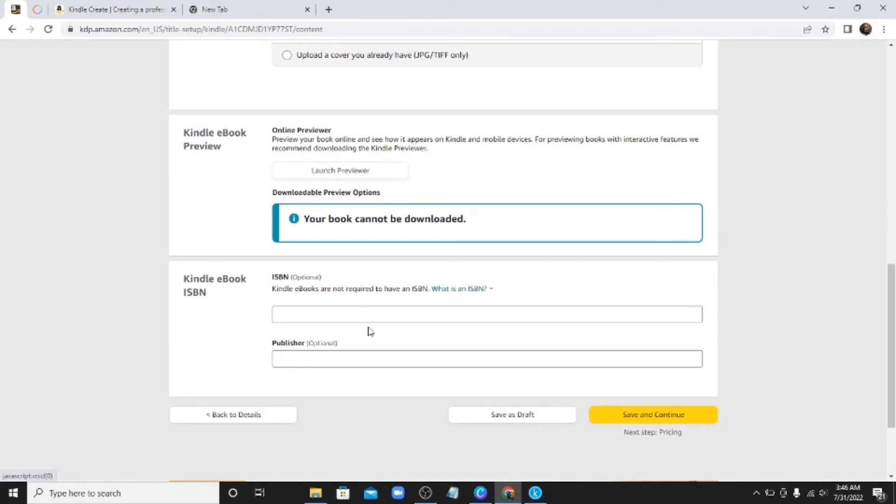
pyautogui.click(495, 289)
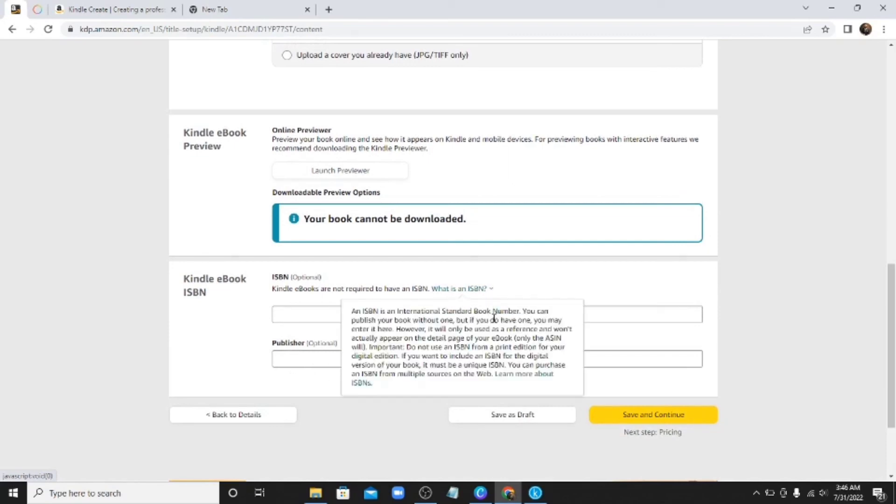
pyautogui.click(638, 383)
pyautogui.moveTo(893, 323); pyautogui.dragTo(888, 70)
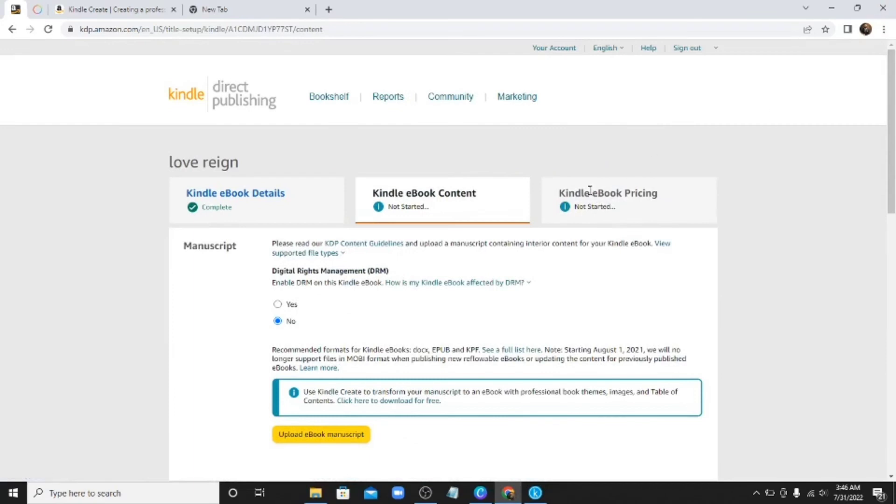